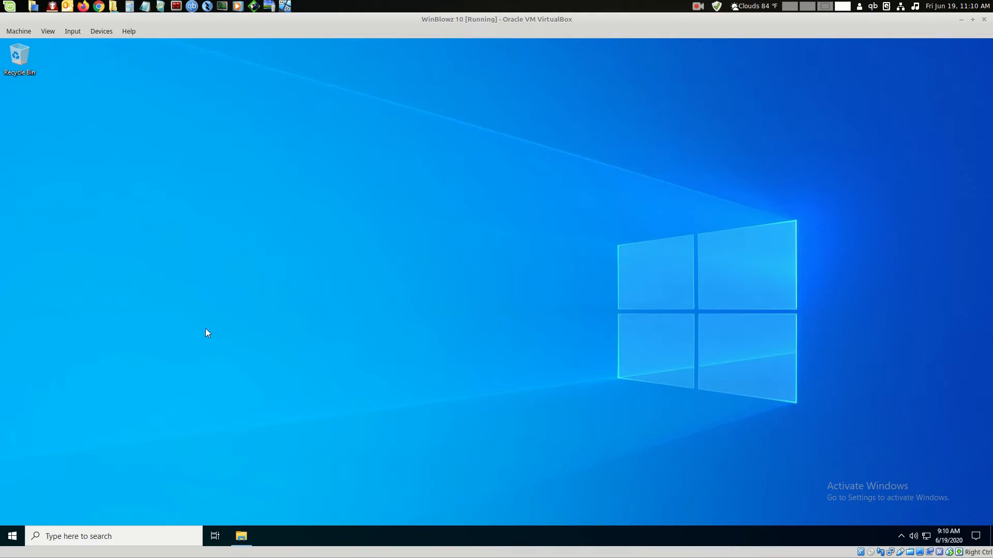
{"action": "left_click", "coordinate": [105, 536]}
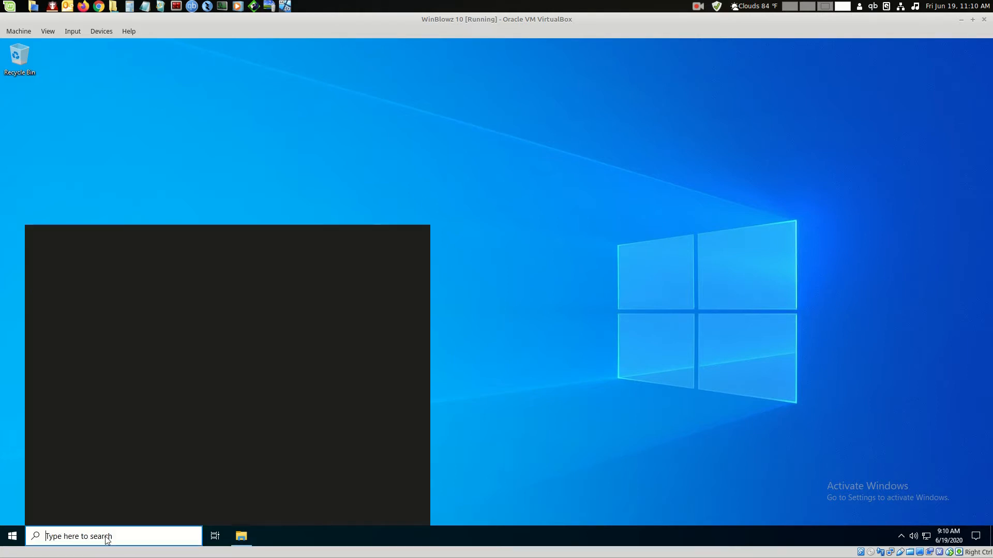
{"action": "type", "text": "chro"}
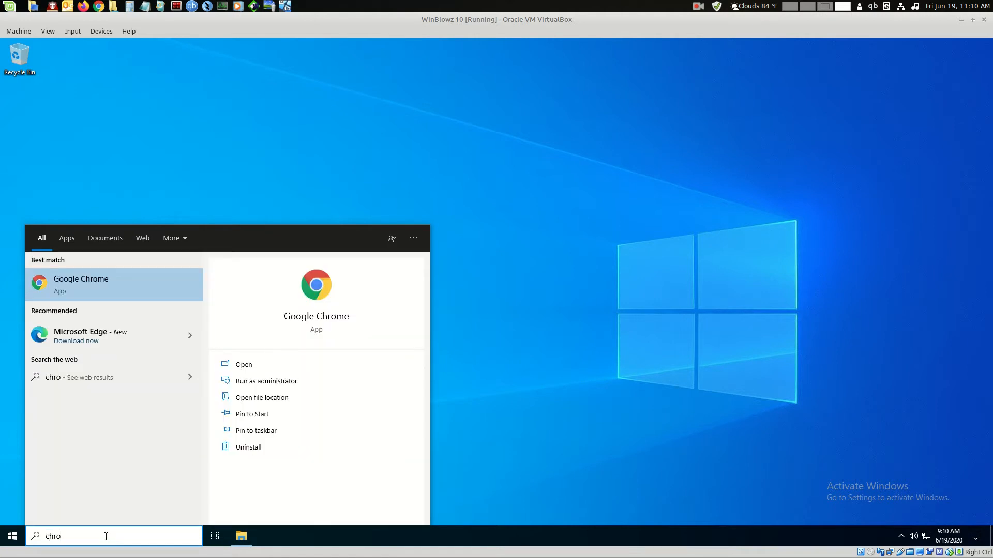
{"action": "key", "text": "Return"}
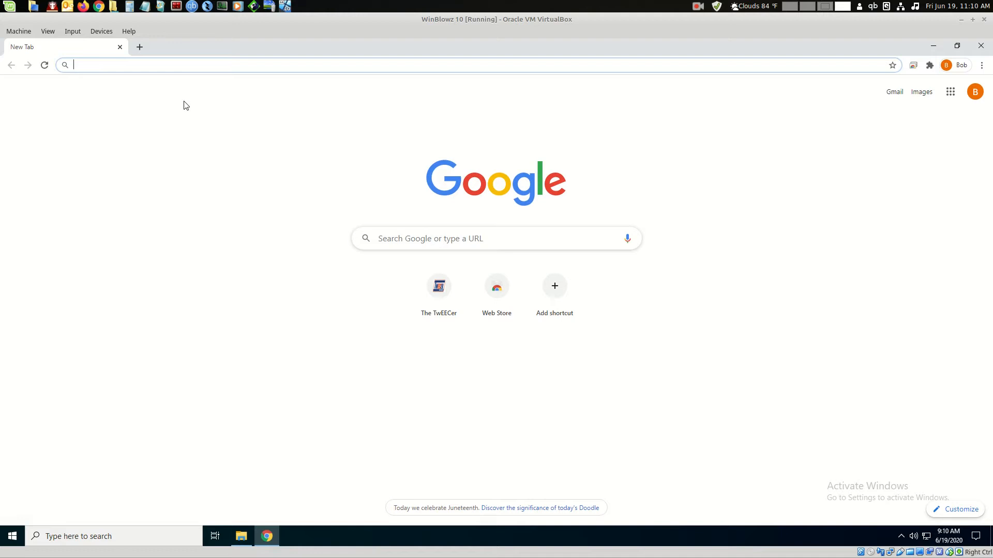
{"action": "type", "text": "www.tweecer.com"}
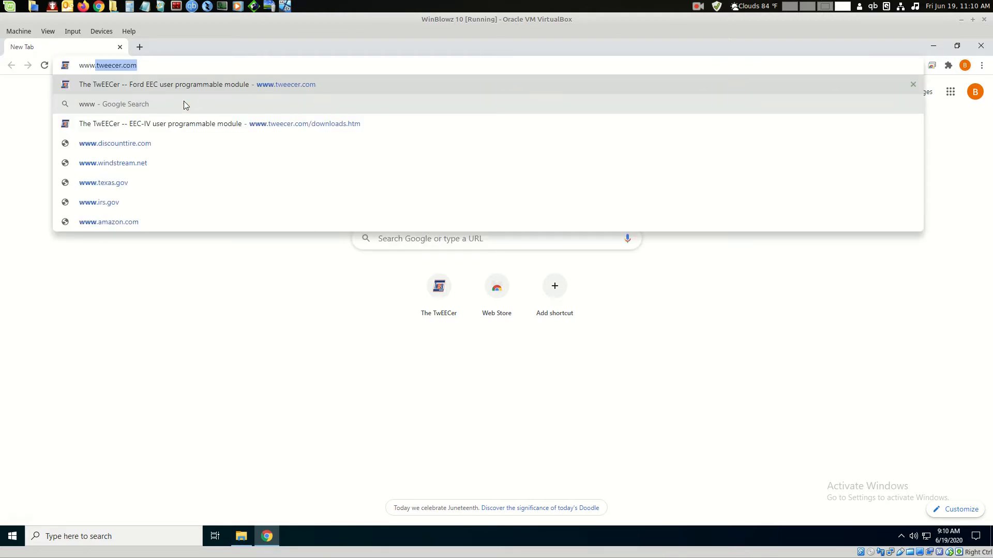
{"action": "key", "text": "Return"}
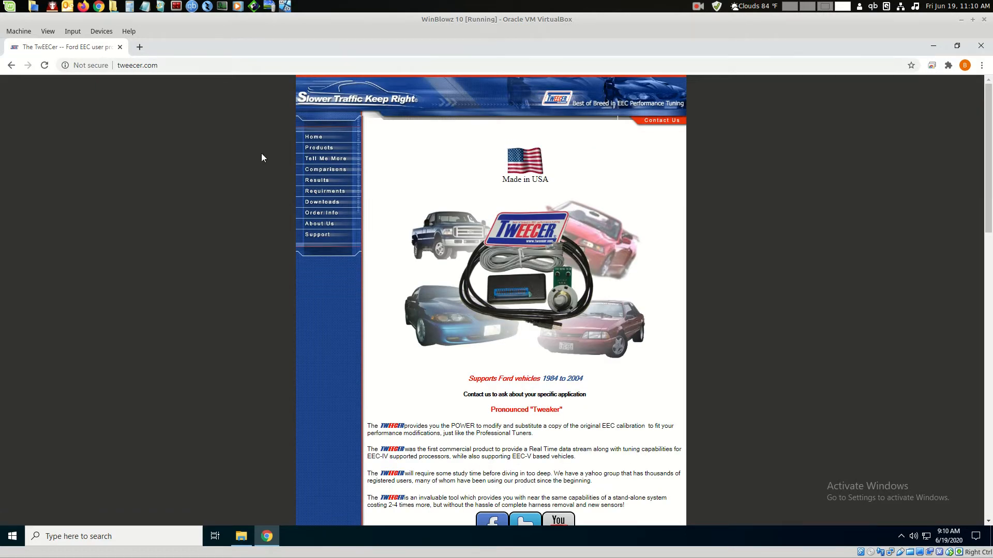
From the site's Downloads page, download the CE135 installer file and open the Install Guide, dismissing the download bar
{"action": "left_click", "coordinate": [307, 202]}
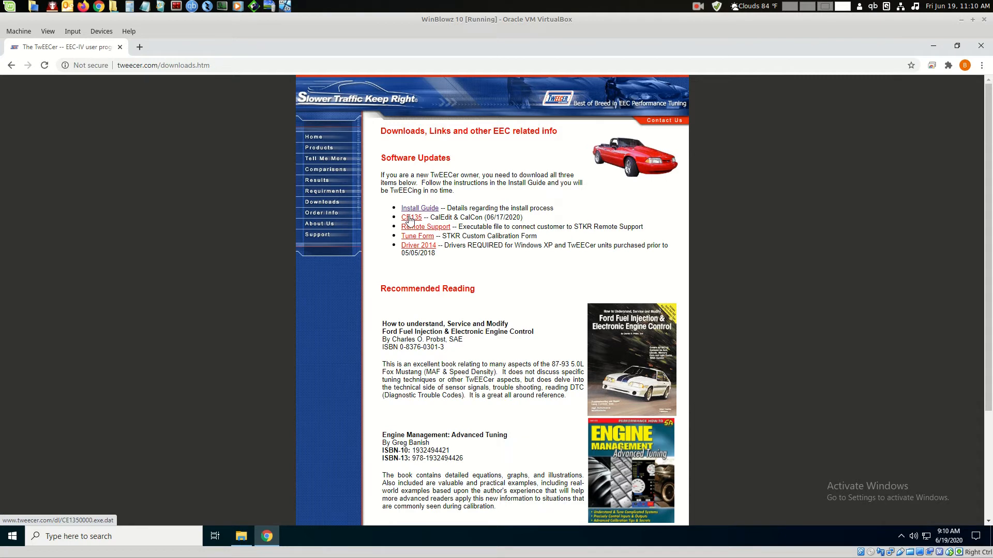
{"action": "left_click", "coordinate": [416, 209]}
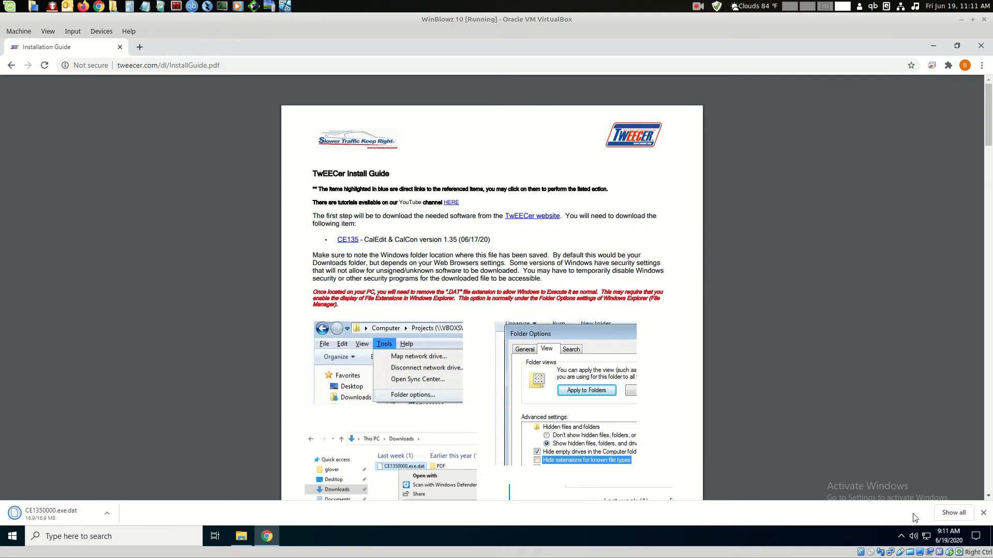
{"action": "left_click", "coordinate": [983, 513]}
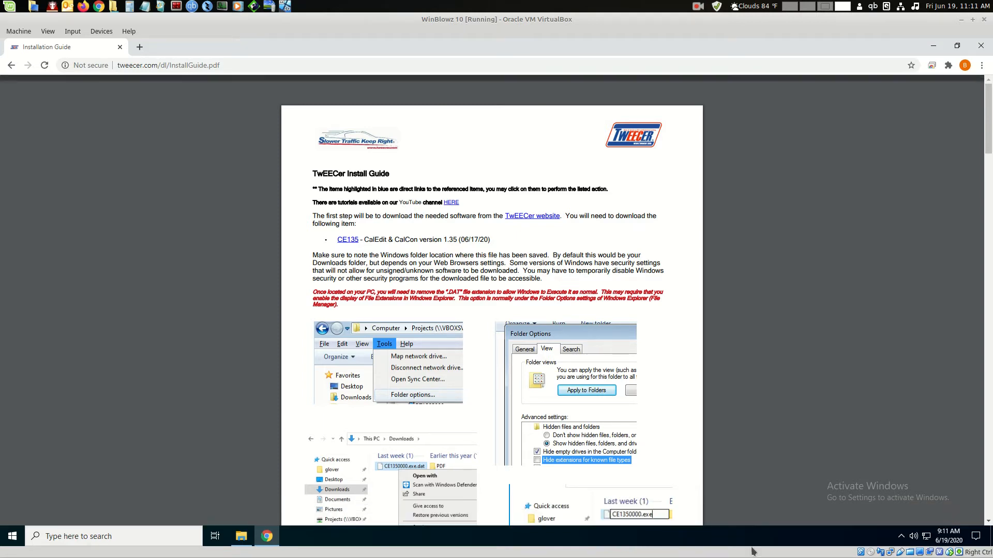
Switch to File Explorer's Downloads folder and enable the display of file name extensions
{"action": "left_click", "coordinate": [242, 538]}
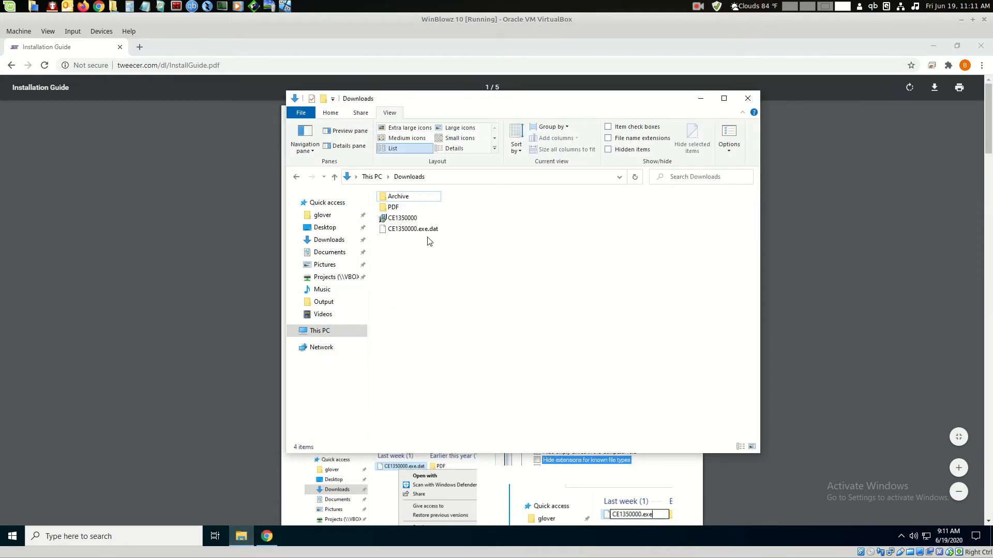
{"action": "left_click", "coordinate": [413, 230]}
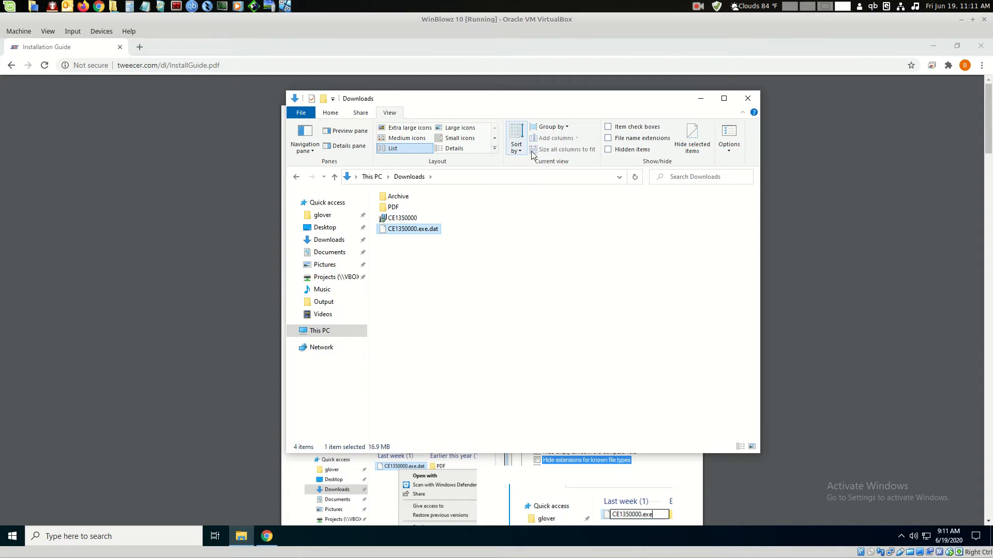
{"action": "left_click", "coordinate": [610, 138]}
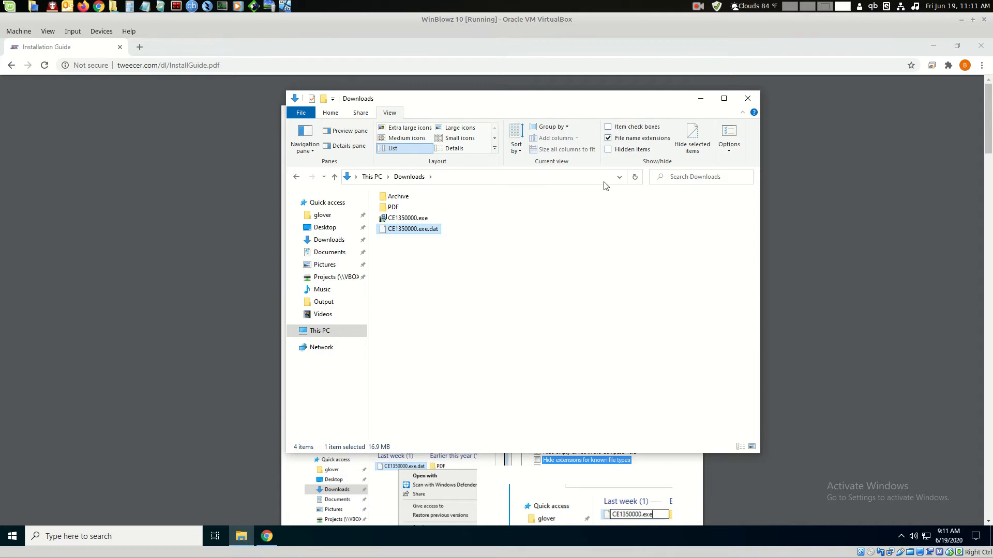
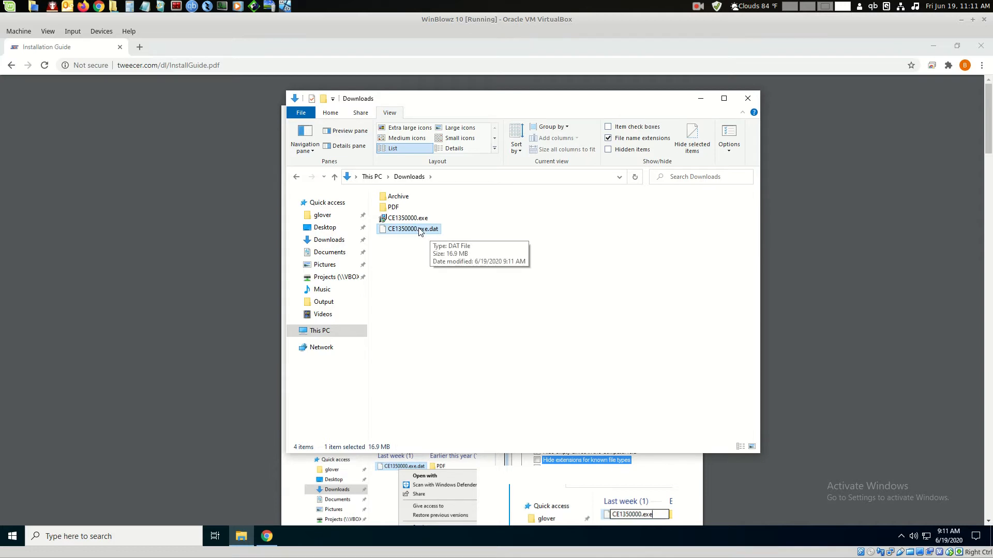
{"action": "right_click", "coordinate": [419, 229]}
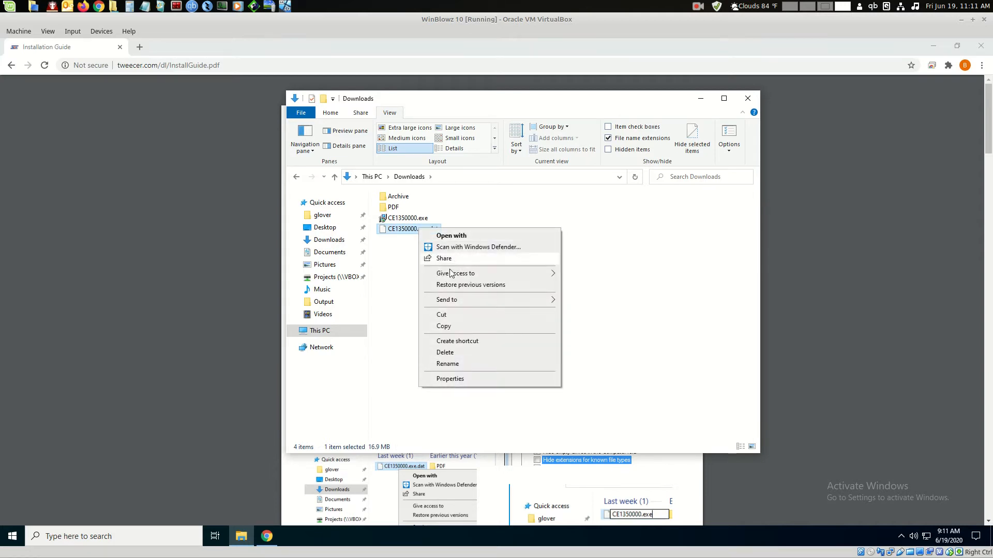
{"action": "left_click", "coordinate": [442, 366]}
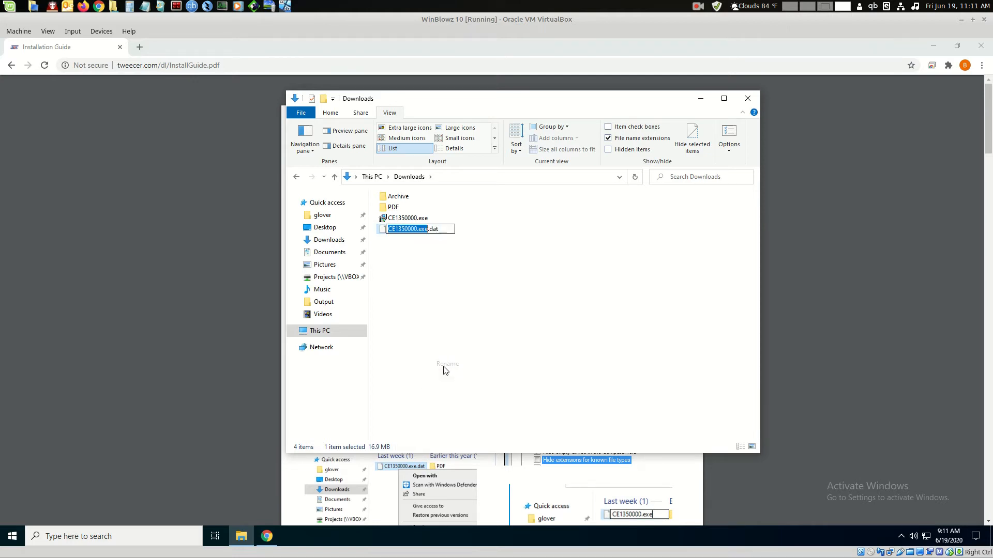
{"action": "left_click", "coordinate": [449, 228]}
{"action": "left_click", "coordinate": [483, 261]}
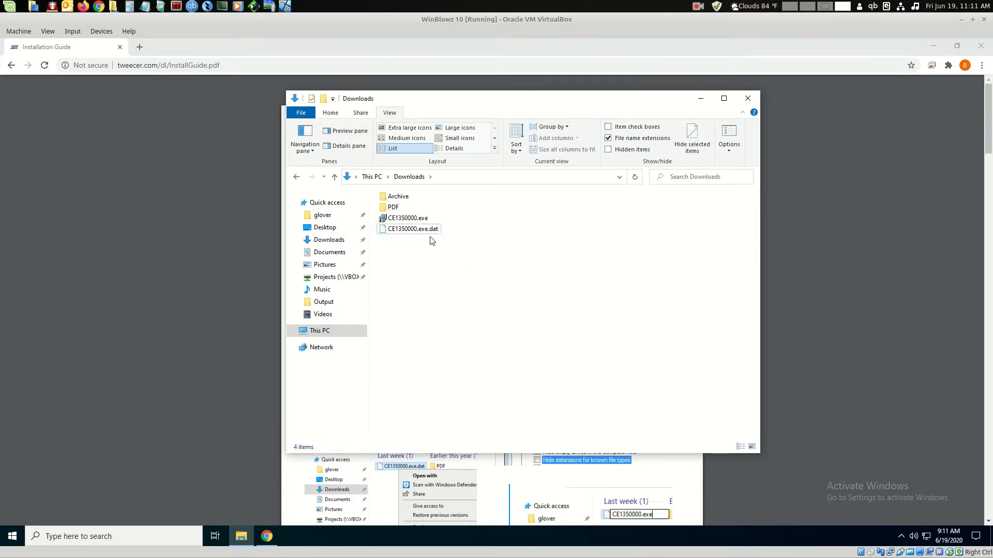
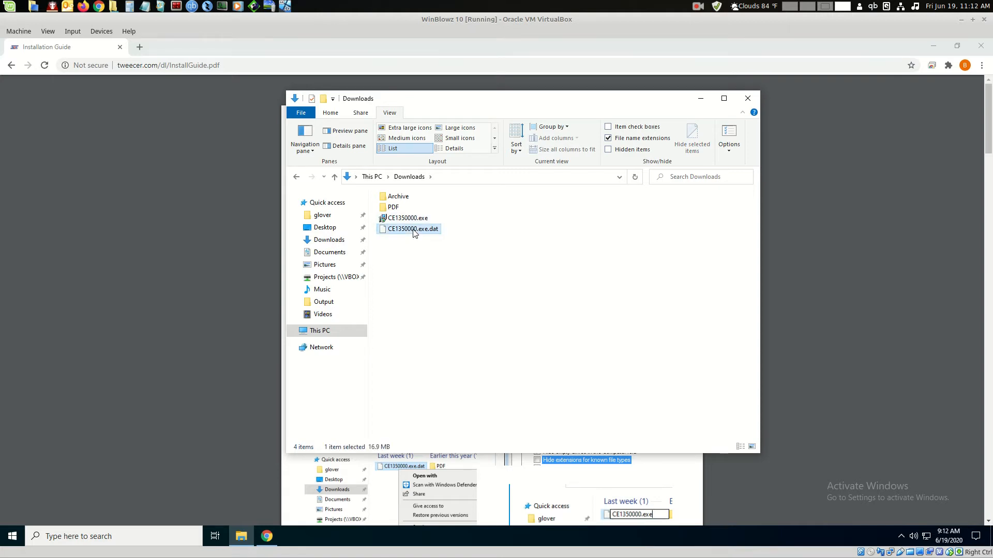
Remove the .dat extension from CE1350000.exe.dat, accepting the extension change and the alternative name CE1350000 (2).exe
{"action": "left_click", "coordinate": [414, 230]}
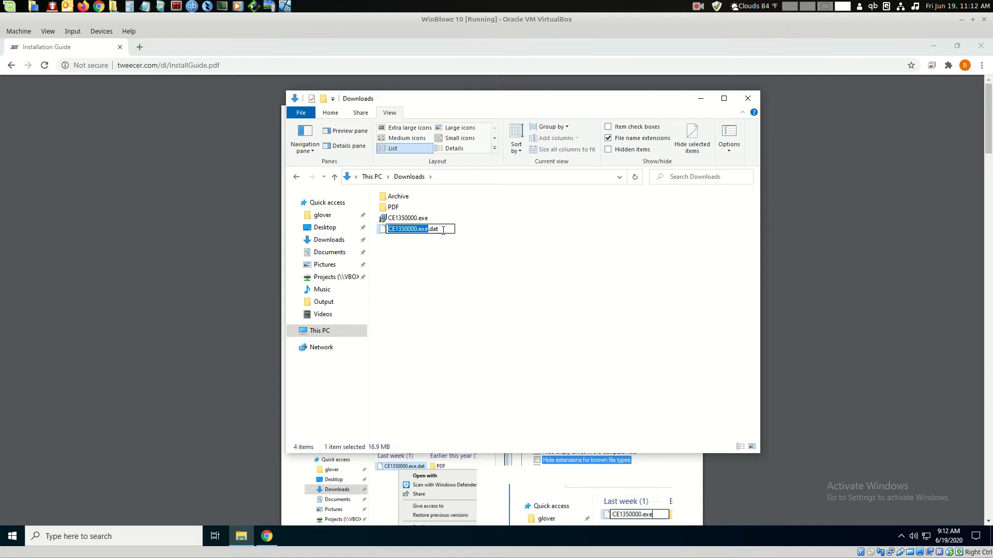
{"action": "left_click", "coordinate": [443, 230]}
{"action": "key", "text": "BackSpace"}
{"action": "key", "text": "BackSpace"}
{"action": "key", "text": "BackSpace"}
{"action": "key", "text": "BackSpace"}
{"action": "key", "text": "Return"}
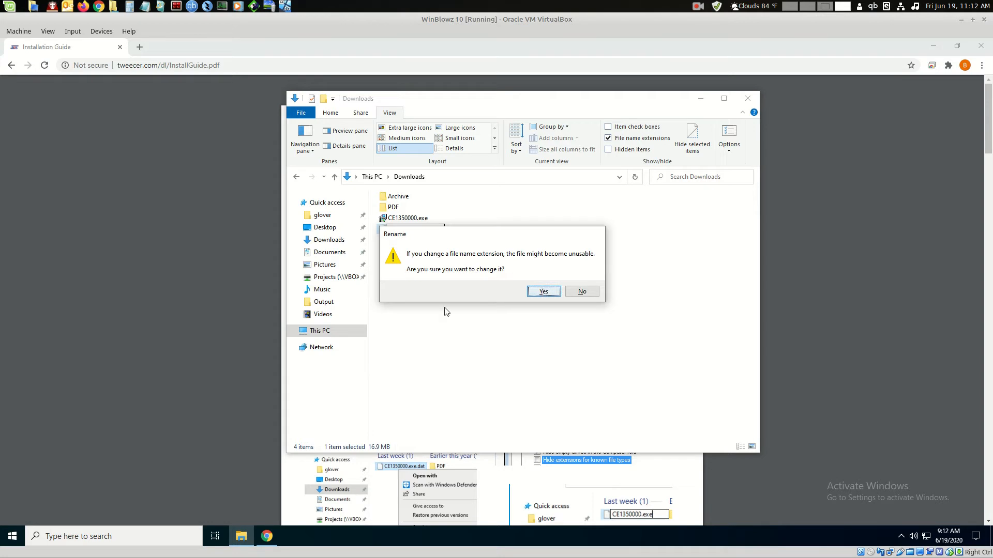
{"action": "left_click", "coordinate": [533, 292]}
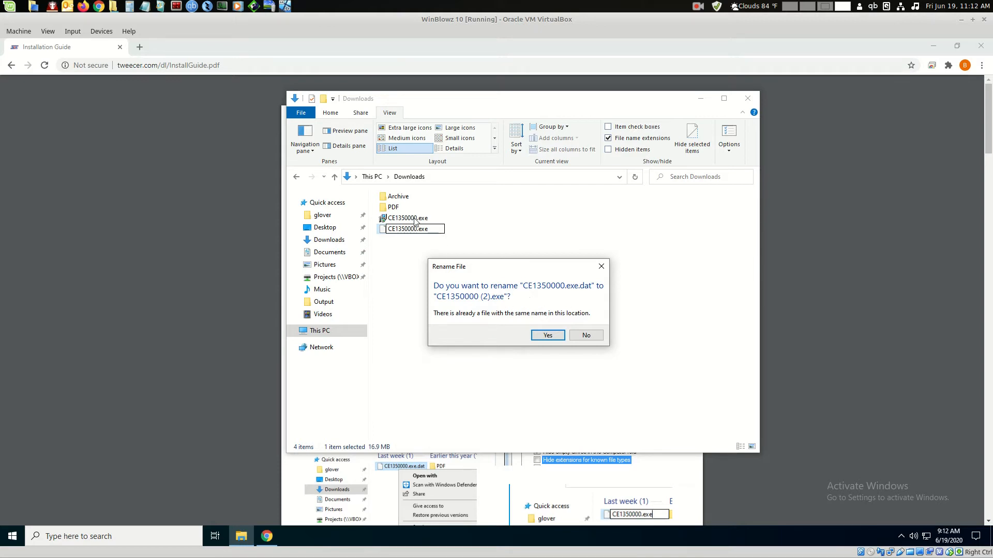
{"action": "left_click", "coordinate": [548, 337]}
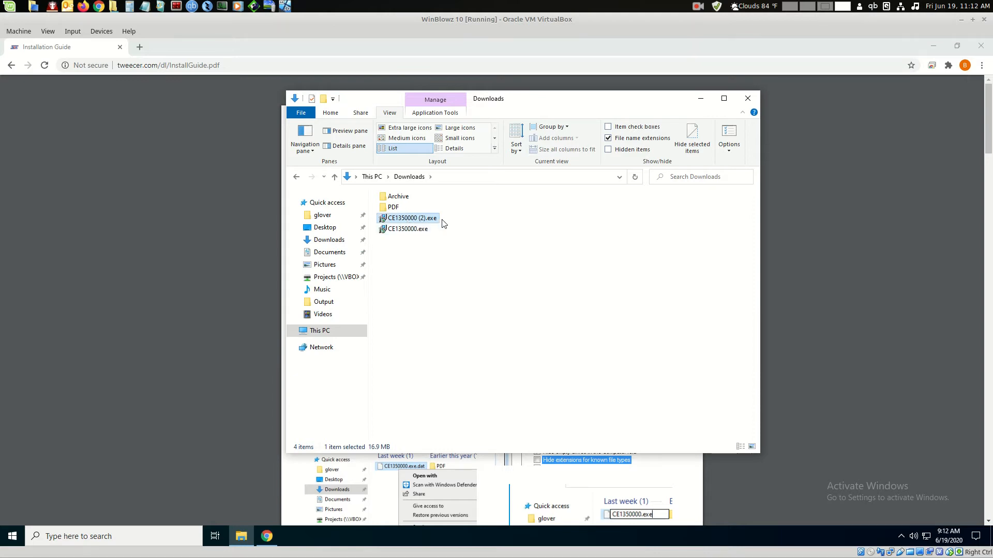
Run CE1350000.exe and install CalEdit & CalCon with the default destination C:\Program Files (x86)\CalEdit and Start Menu folder CalEdit
{"action": "mouse_move", "coordinate": [414, 231]}
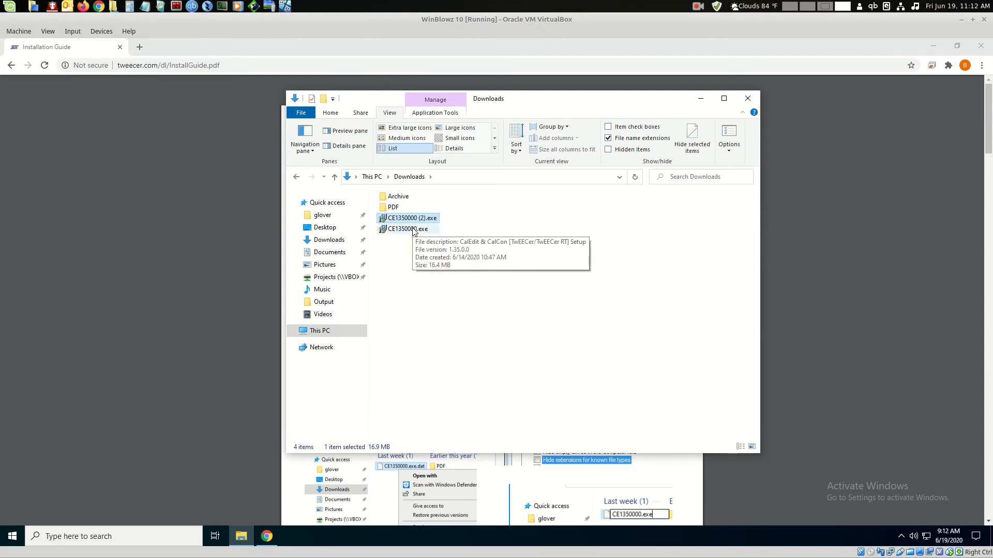
{"action": "double_click", "coordinate": [413, 230]}
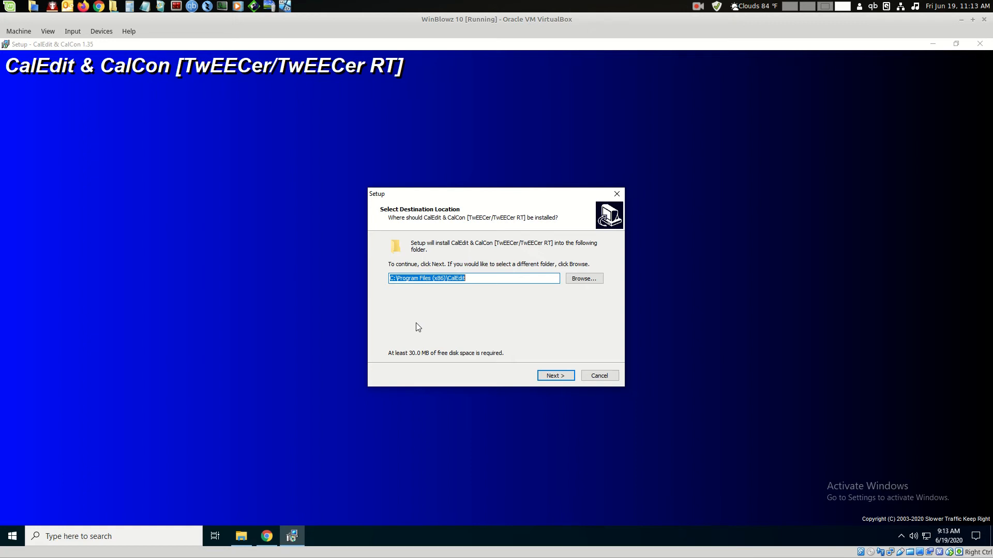
{"action": "left_click", "coordinate": [552, 376]}
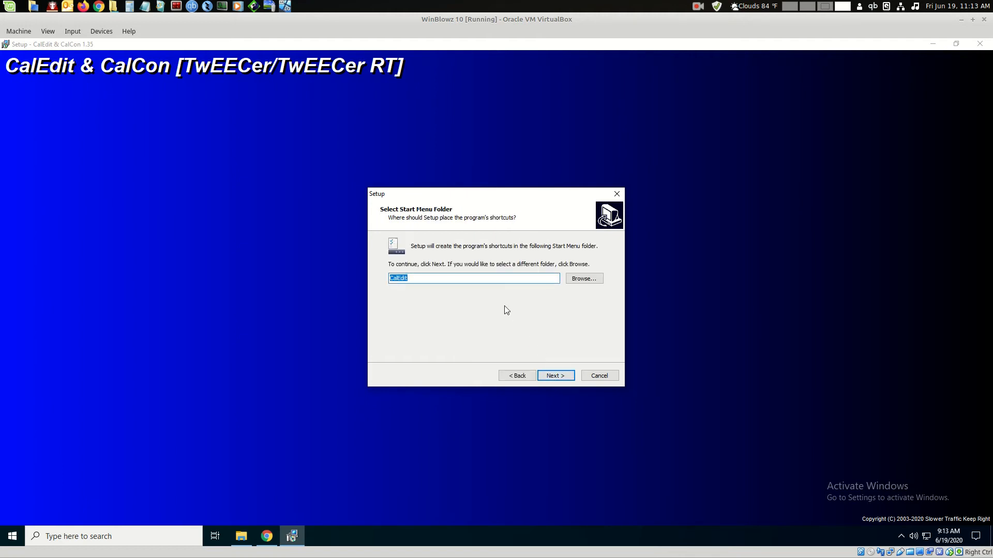
{"action": "left_click", "coordinate": [565, 374]}
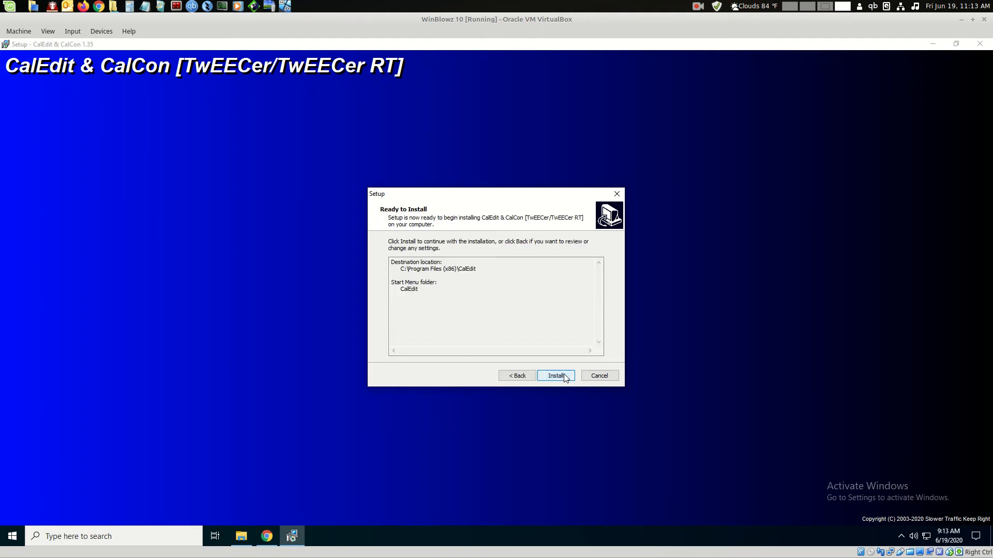
{"action": "left_click", "coordinate": [554, 377]}
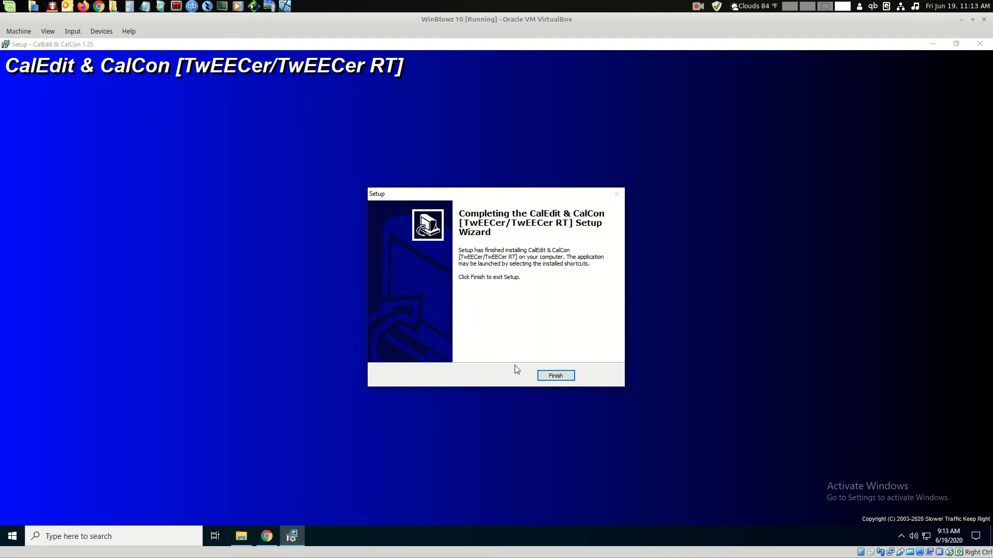
{"action": "left_click", "coordinate": [556, 376]}
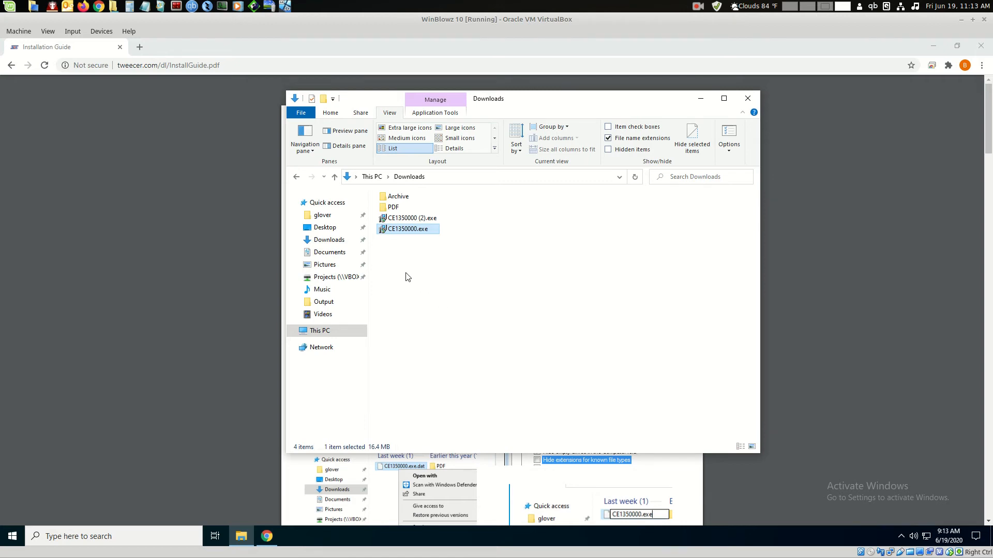
Browse to C:\Program Files (x86)\CalEdit to view the installed files
{"action": "left_click", "coordinate": [319, 331]}
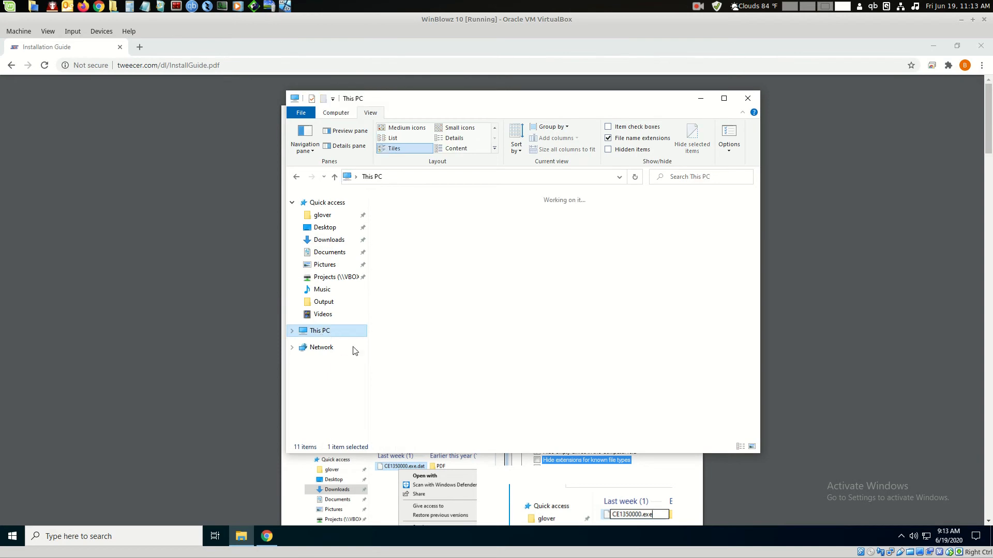
{"action": "double_click", "coordinate": [449, 344]}
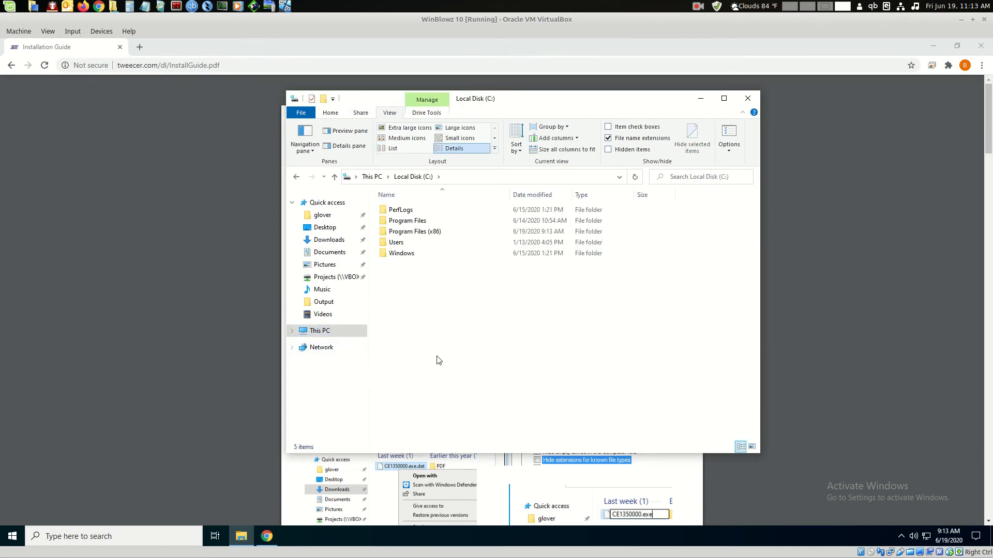
{"action": "double_click", "coordinate": [409, 232]}
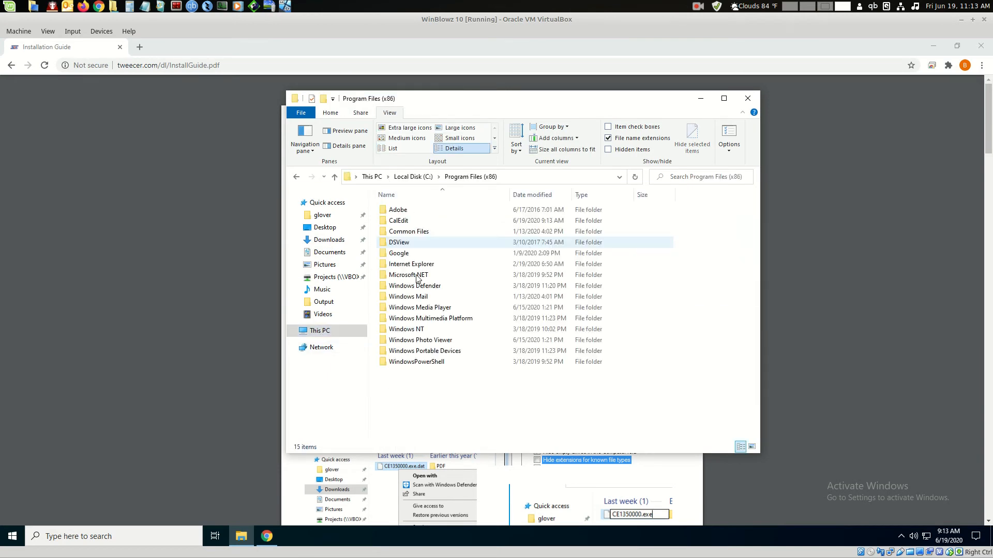
{"action": "double_click", "coordinate": [402, 222]}
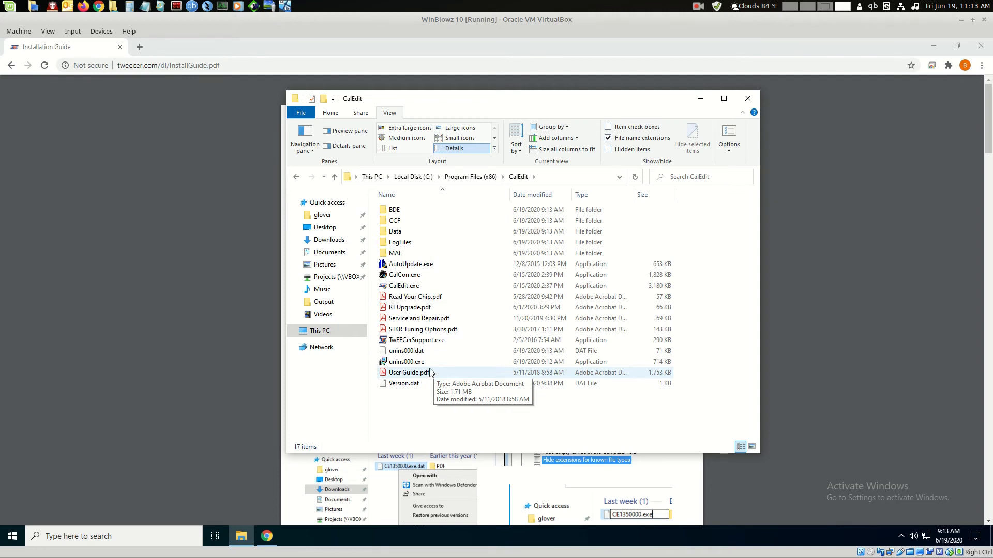
Pin the CalEdit folder from Program Files (x86) to Quick access and open it from there
{"action": "left_click", "coordinate": [464, 182]}
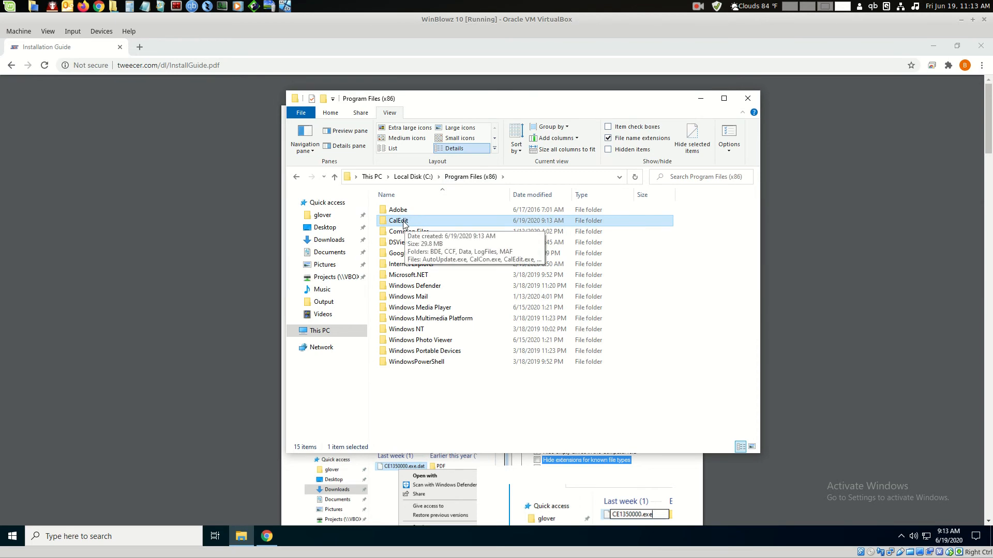
{"action": "left_click_drag", "start_coordinate": [403, 224], "coordinate": [331, 209]}
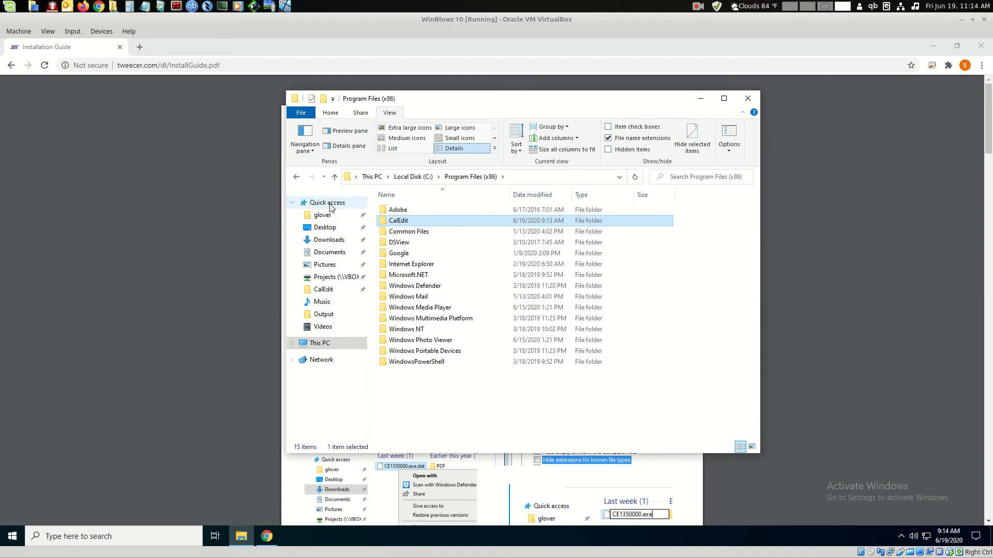
{"action": "left_click", "coordinate": [323, 291]}
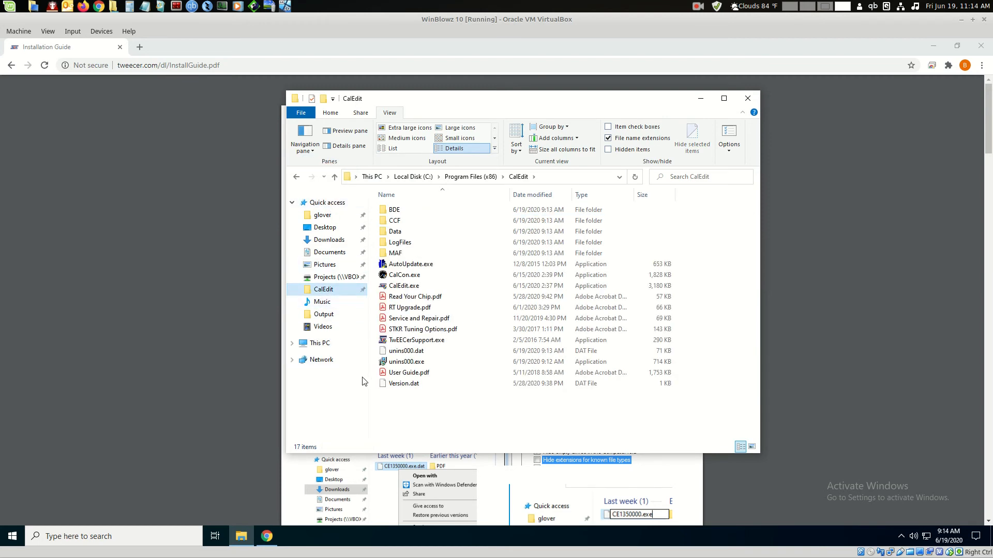
Look through CalEdit's LogFiles folder of example logs and its CCF folder of calibration files
{"action": "double_click", "coordinate": [401, 243]}
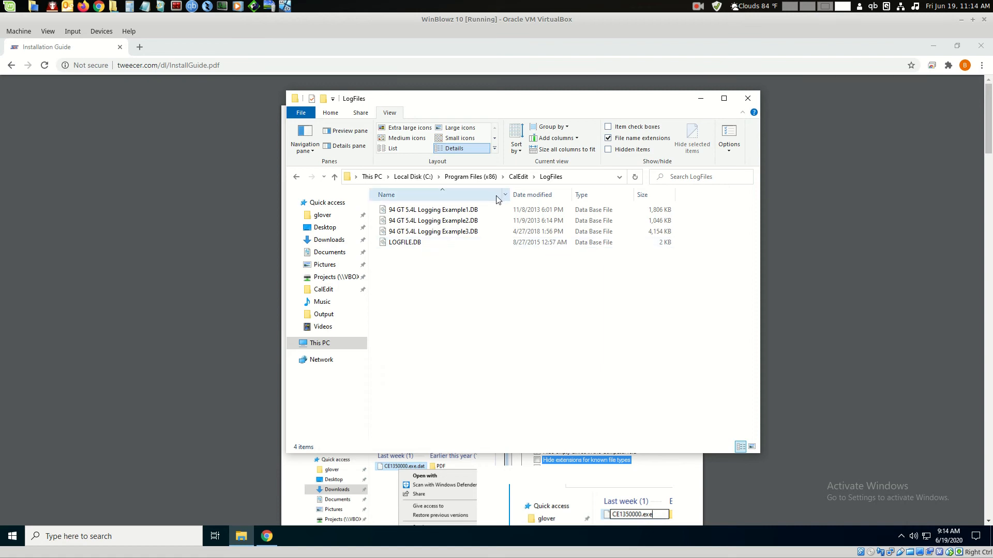
{"action": "left_click", "coordinate": [459, 177]}
{"action": "double_click", "coordinate": [401, 221]}
{"action": "double_click", "coordinate": [402, 222]}
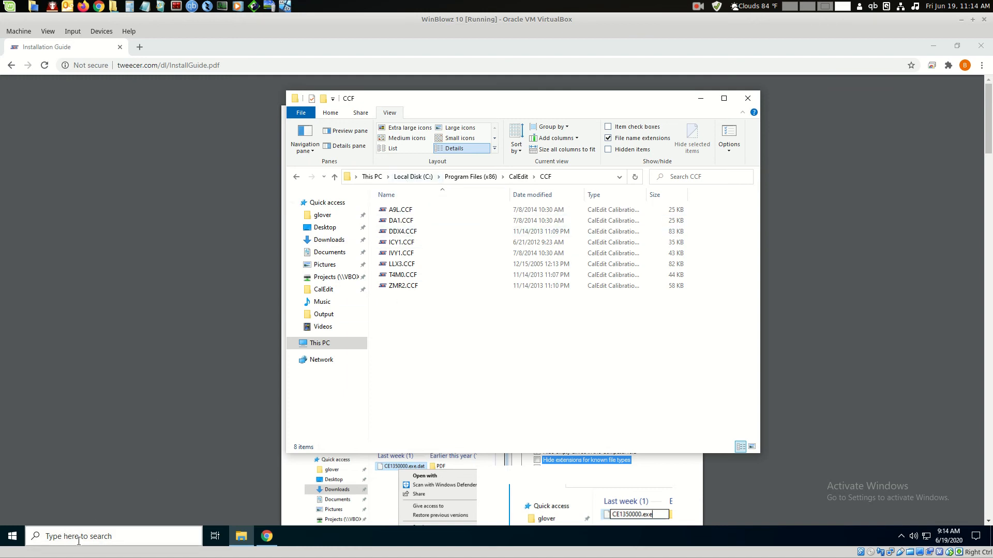
Launch the installed CalEdit program from the CalEdit folder among the Windows applications
{"action": "left_click", "coordinate": [12, 538]}
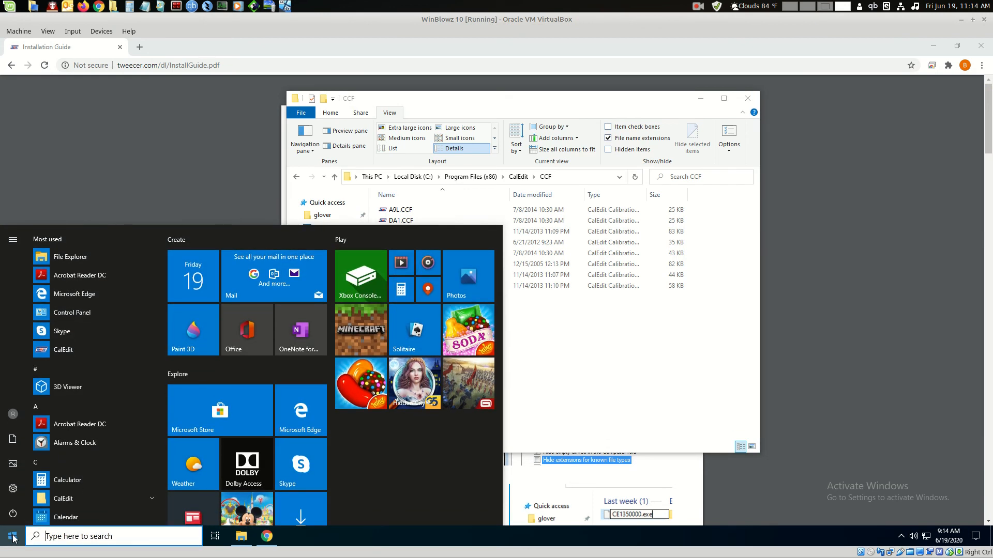
{"action": "left_click", "coordinate": [94, 500]}
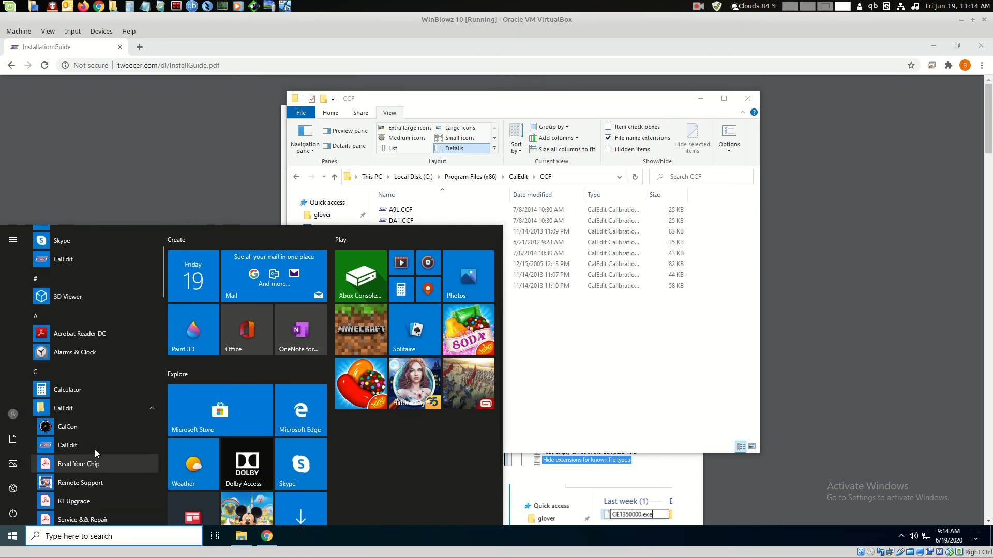
{"action": "left_click", "coordinate": [91, 444]}
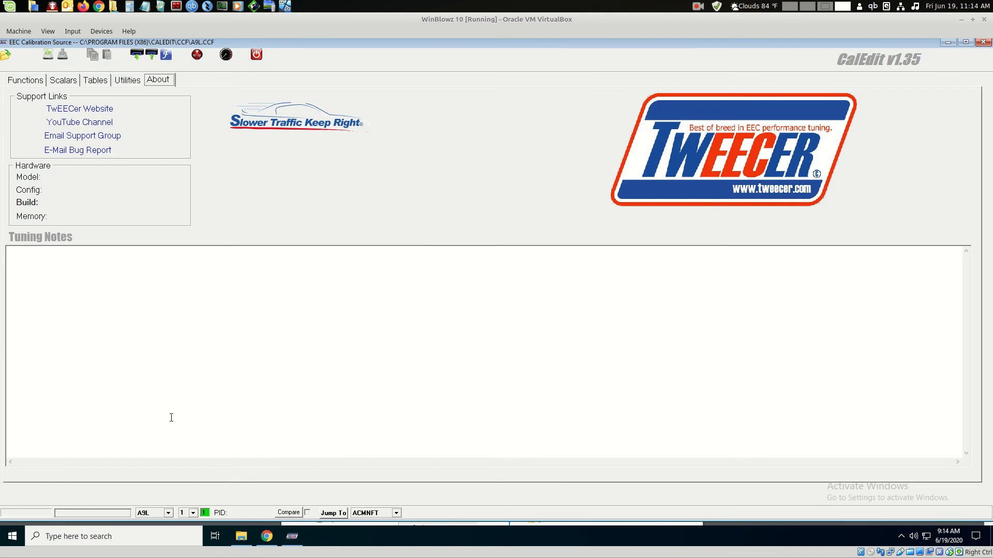
View the scalars of the A9L calibration and look through the available calibration codes without changing the selection
{"action": "left_click", "coordinate": [63, 80]}
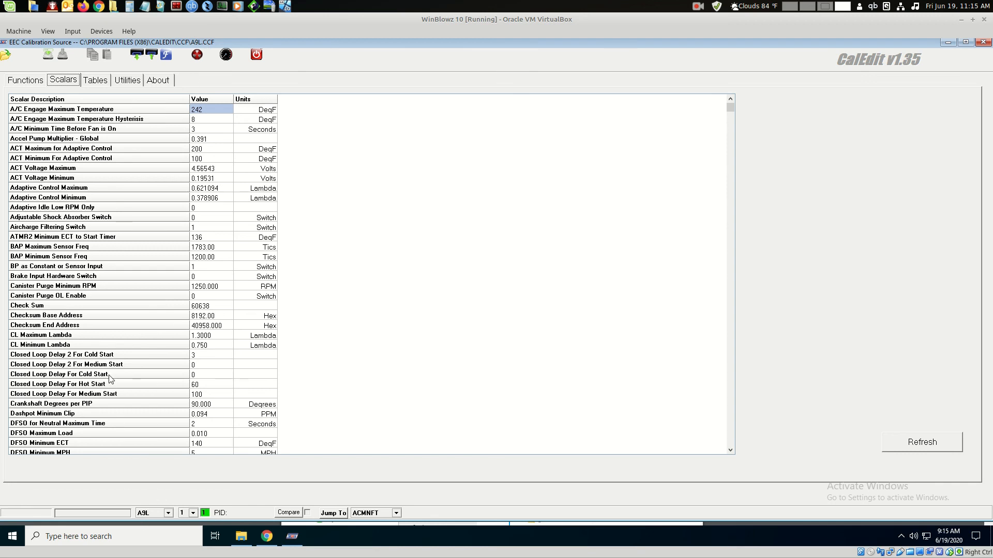
{"action": "left_click", "coordinate": [149, 512]}
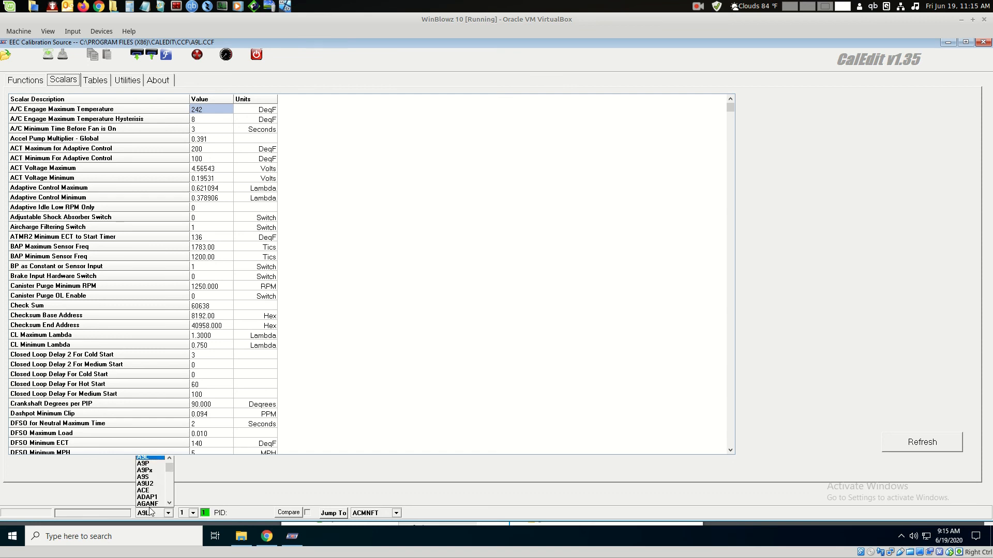
{"action": "mouse_move", "coordinate": [169, 467]}
{"action": "left_mouse_down"}
{"action": "mouse_move", "coordinate": [173, 507]}
{"action": "mouse_move", "coordinate": [170, 460]}
{"action": "left_mouse_up"}
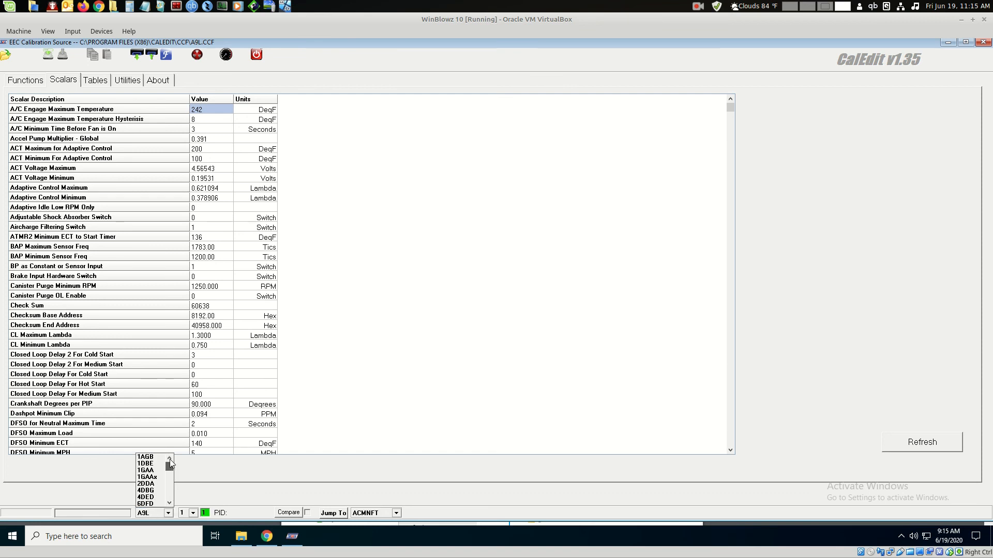
{"action": "left_click", "coordinate": [133, 398]}
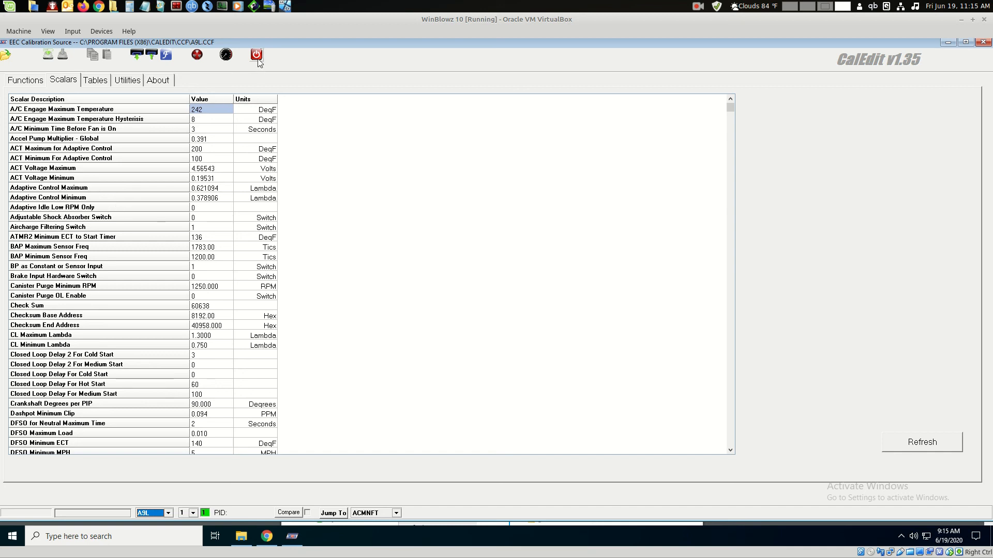
{"action": "left_click", "coordinate": [697, 6]}
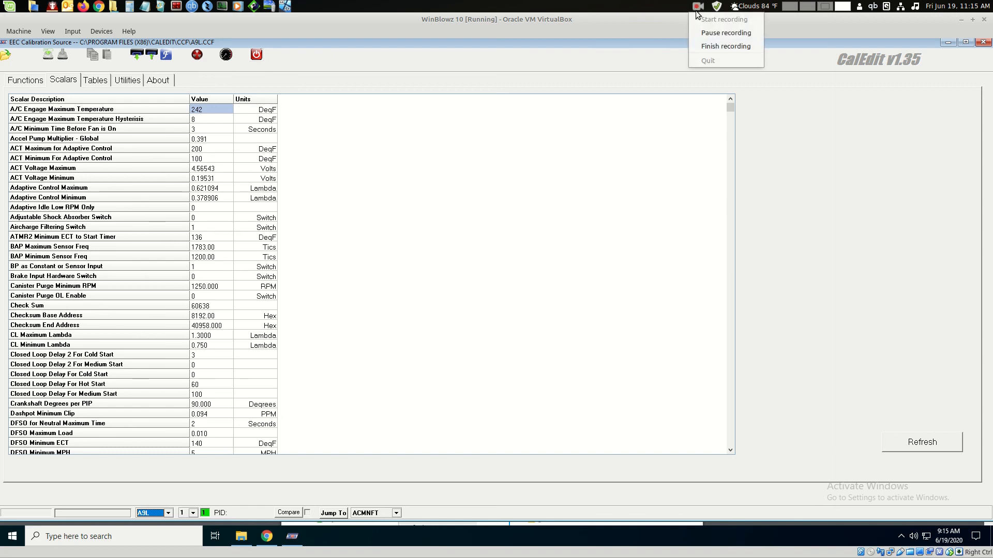